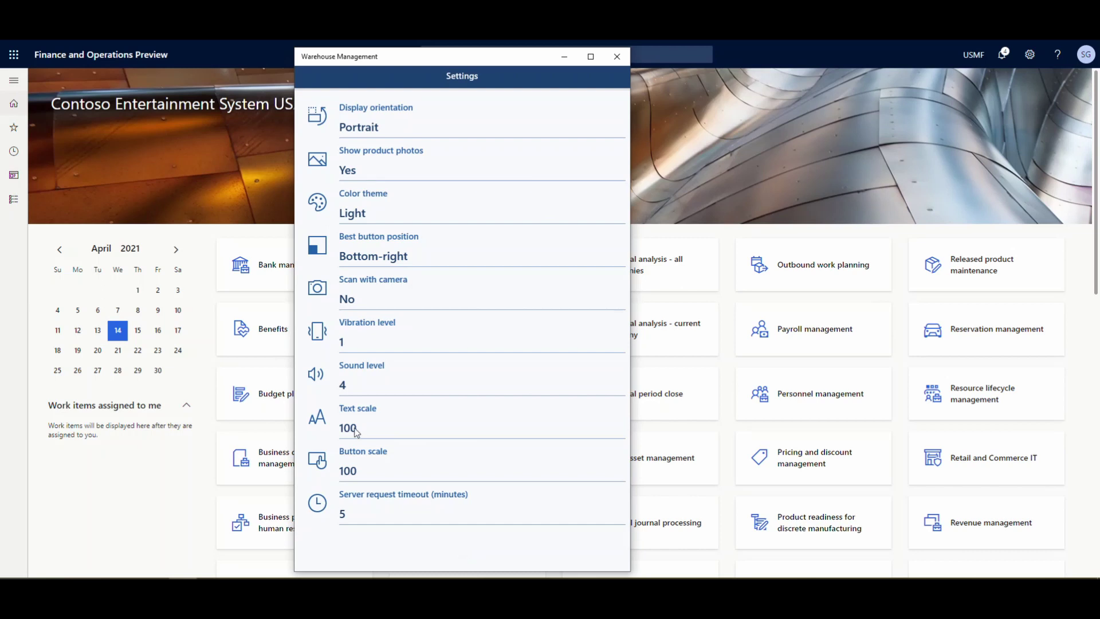
# Step: Raise the warehouse app's text scale to 230% and return to the Inventory menu
pyautogui.click(356, 431)
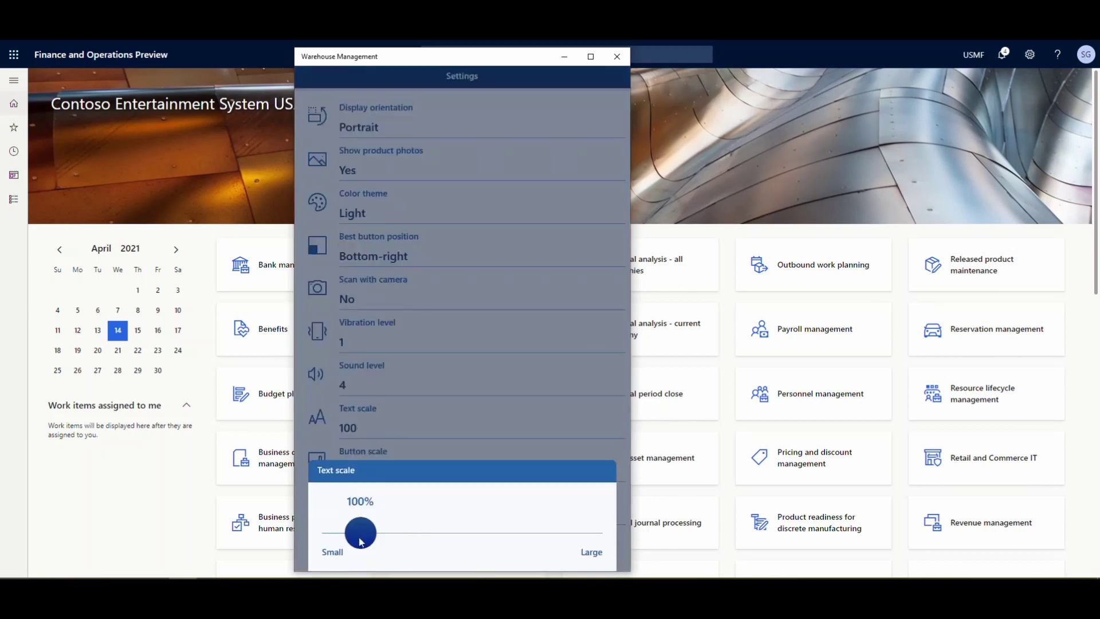
pyautogui.moveTo(360, 541); pyautogui.dragTo(459, 545)
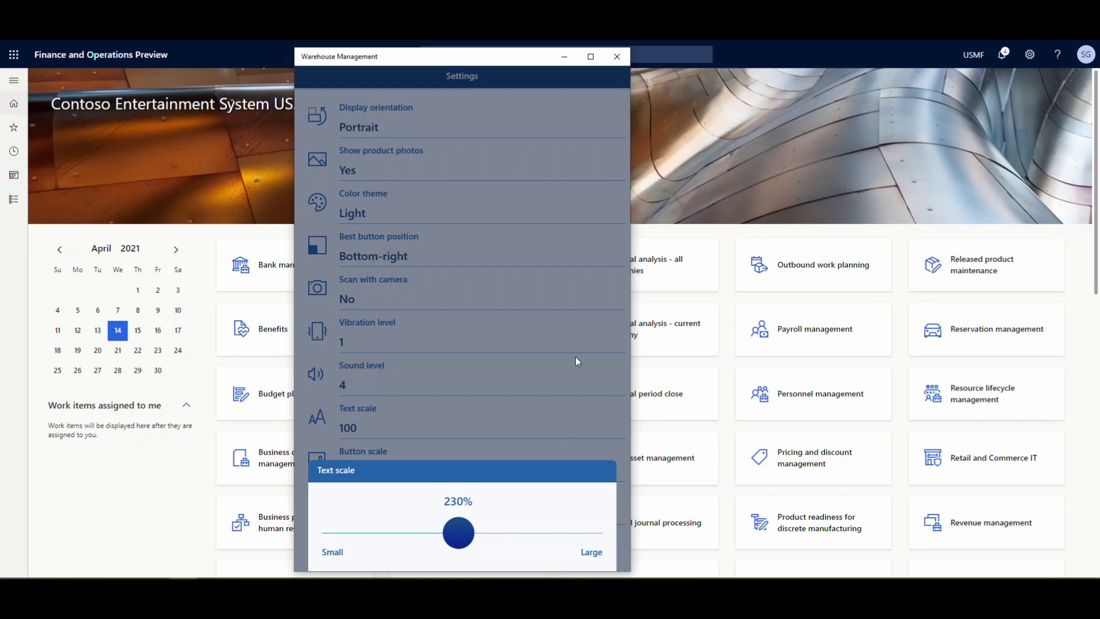
pyautogui.click(572, 423)
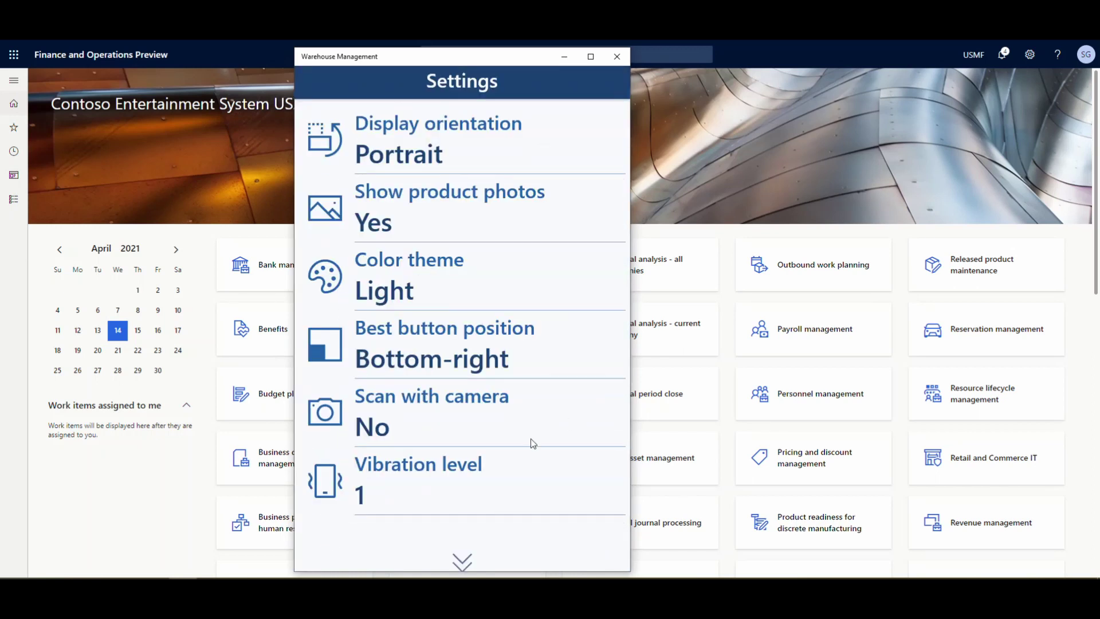
pyautogui.scroll(-5, 456, 331)
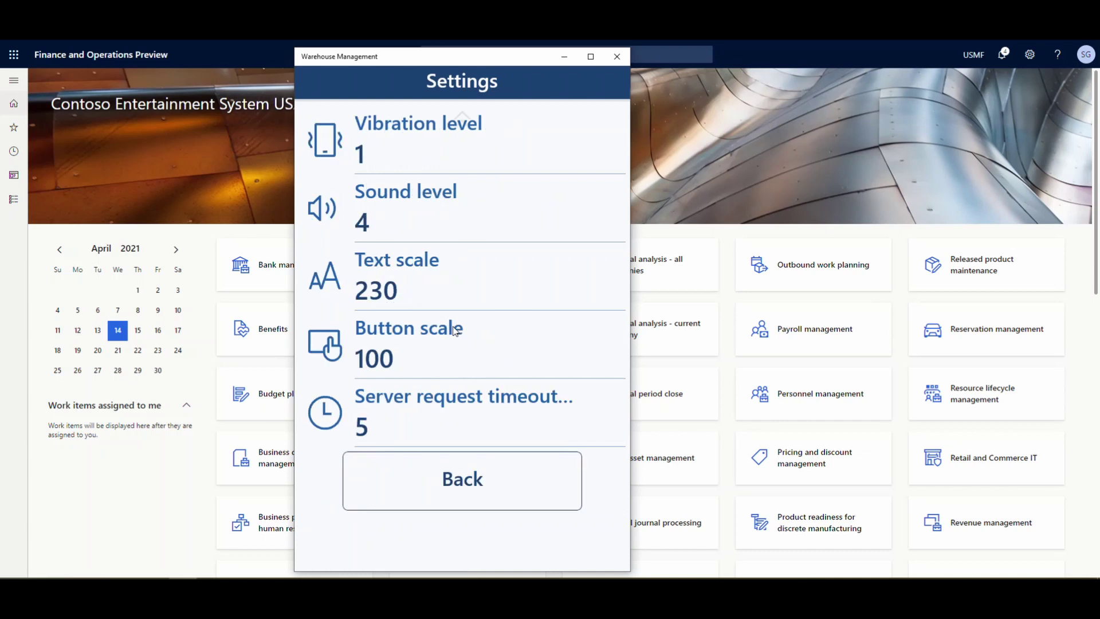
pyautogui.click(462, 480)
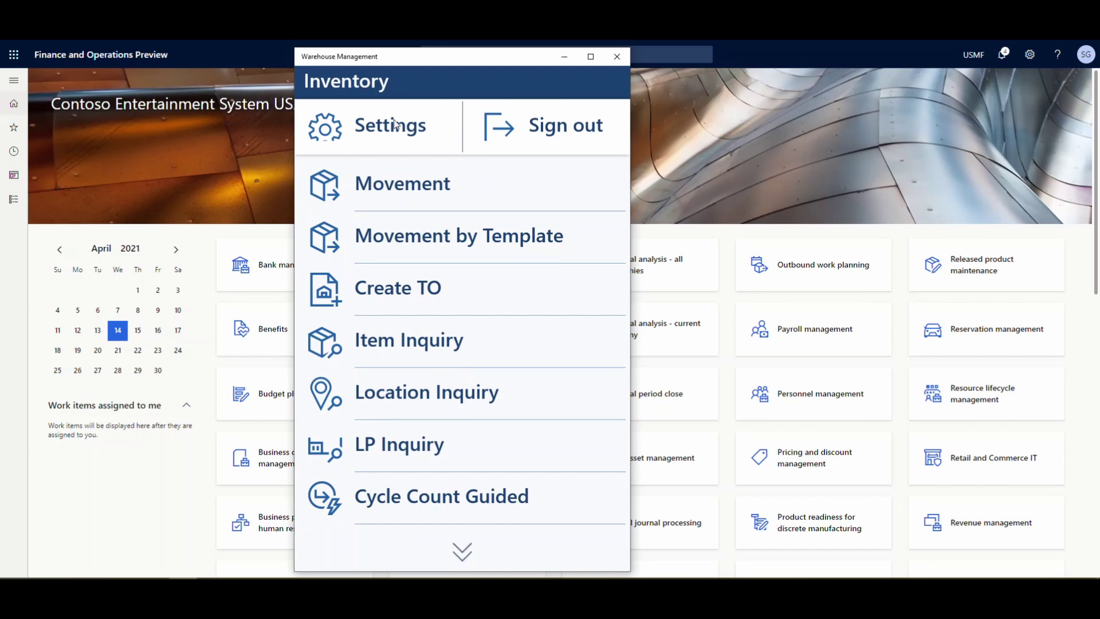
# Step: In the warehouse app Settings, lower the text scale from 230% back to 100%
pyautogui.click(372, 142)
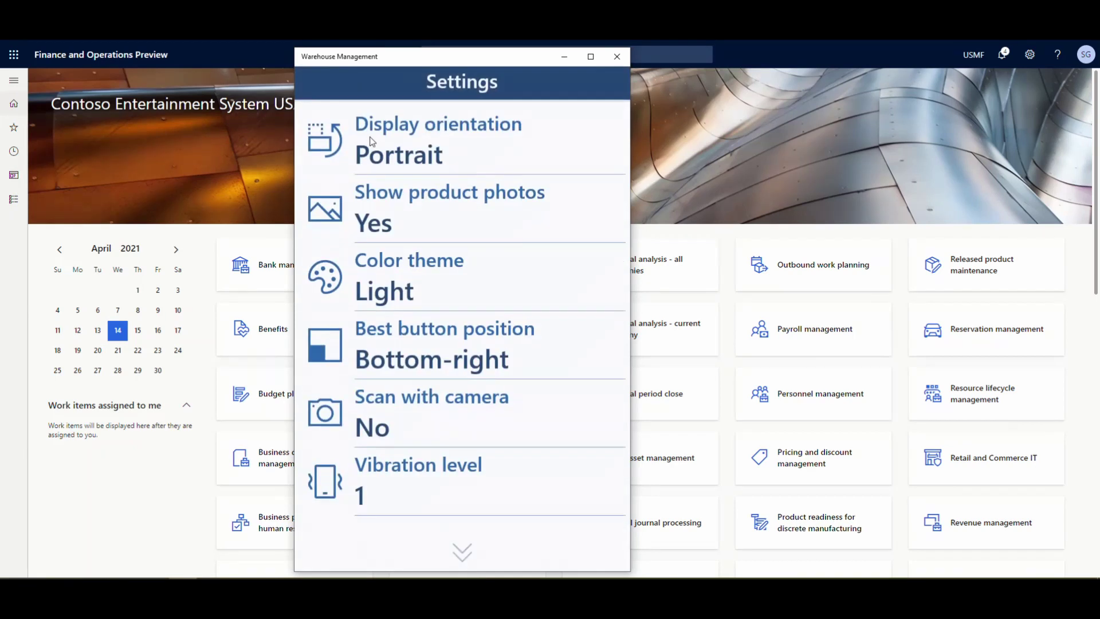
pyautogui.scroll(-5, 444, 431)
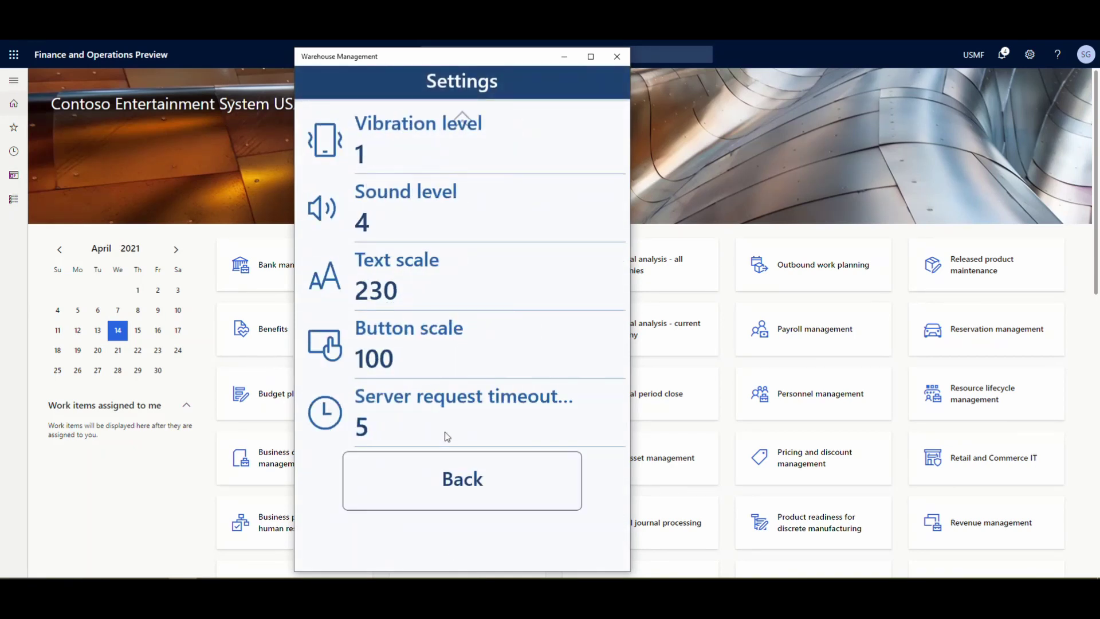
pyautogui.click(364, 445)
pyautogui.moveTo(456, 524); pyautogui.dragTo(361, 533)
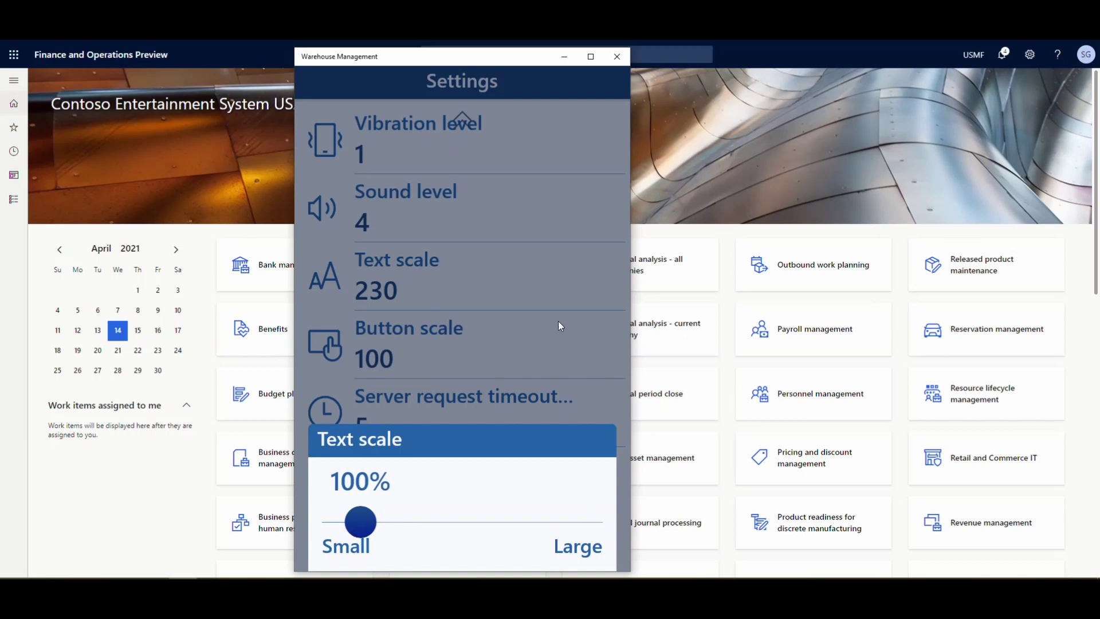
pyautogui.click(557, 326)
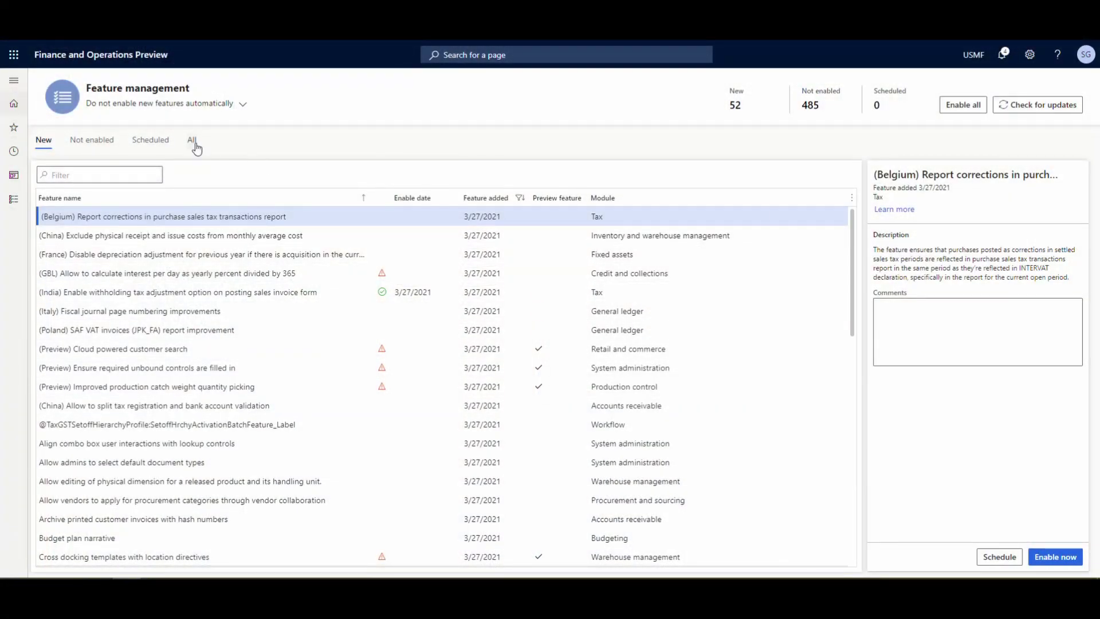
# Step: Filter all features by the name 'user settings' to show the mandatory warehouse app feature
pyautogui.click(194, 142)
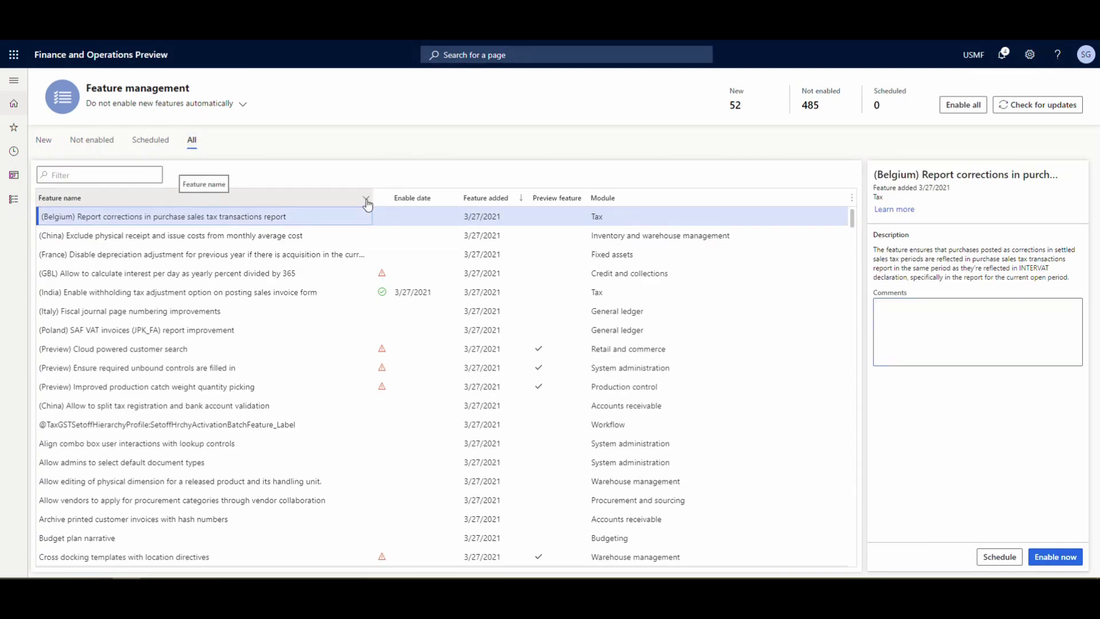
pyautogui.click(366, 200)
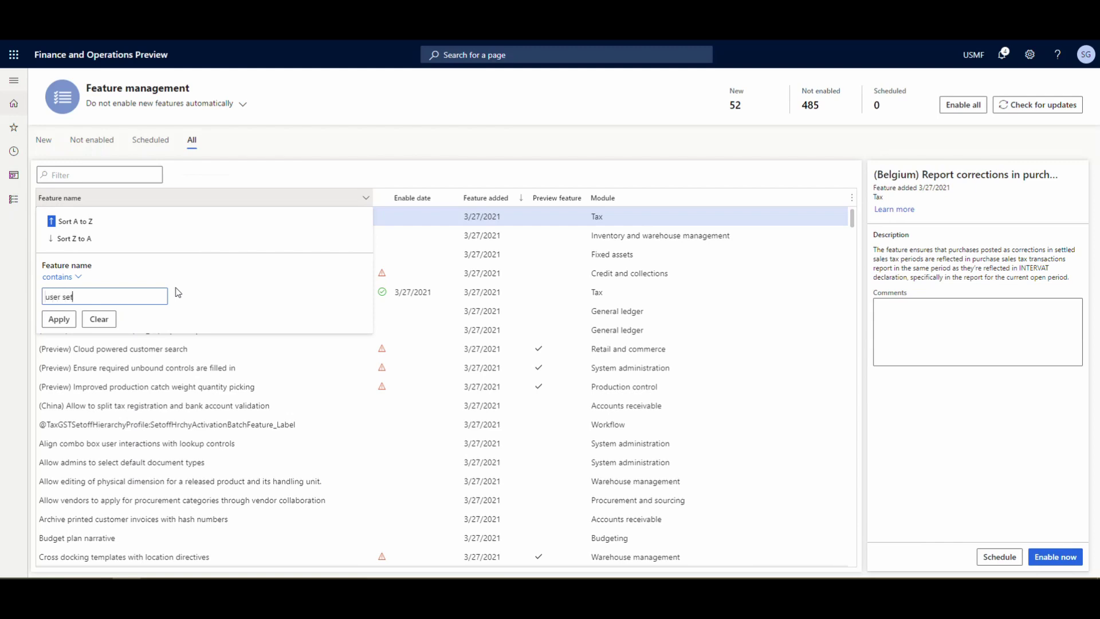
pyautogui.press('Return')
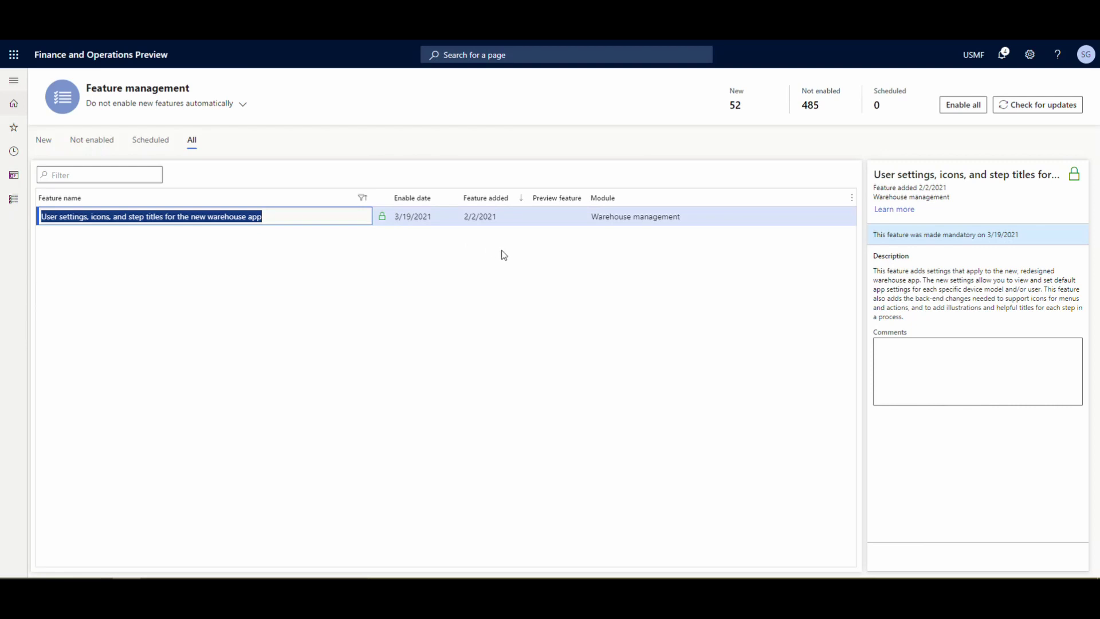
pyautogui.click(17, 82)
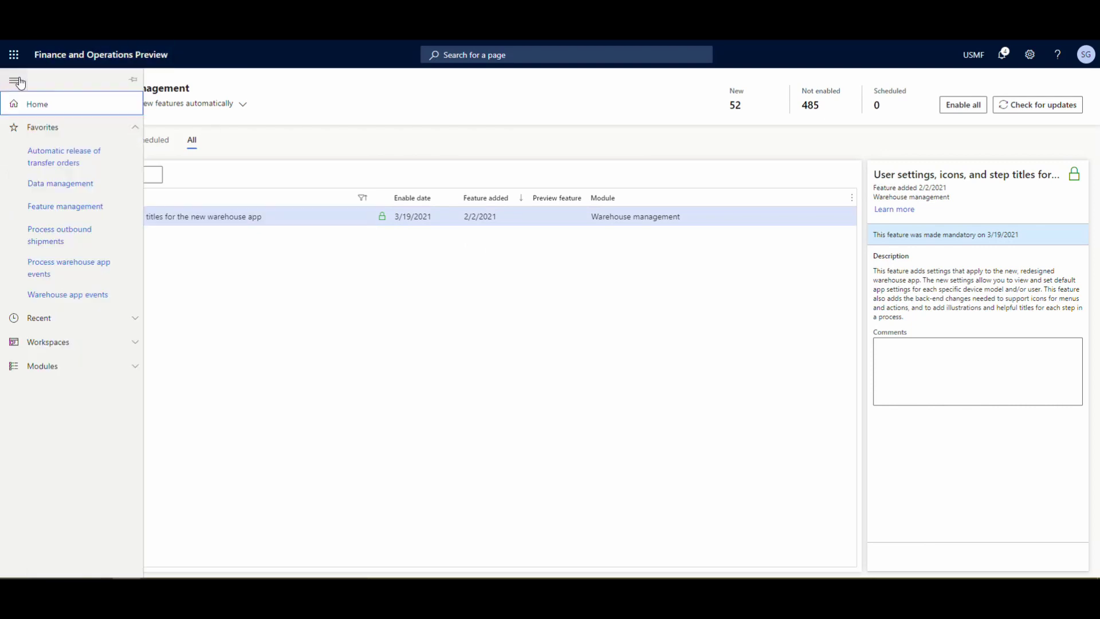
# Step: Go to Warehouse management > Setup > Mobile device > Mobile device brands, showing LENOVO 20F9004NUS
pyautogui.click(43, 367)
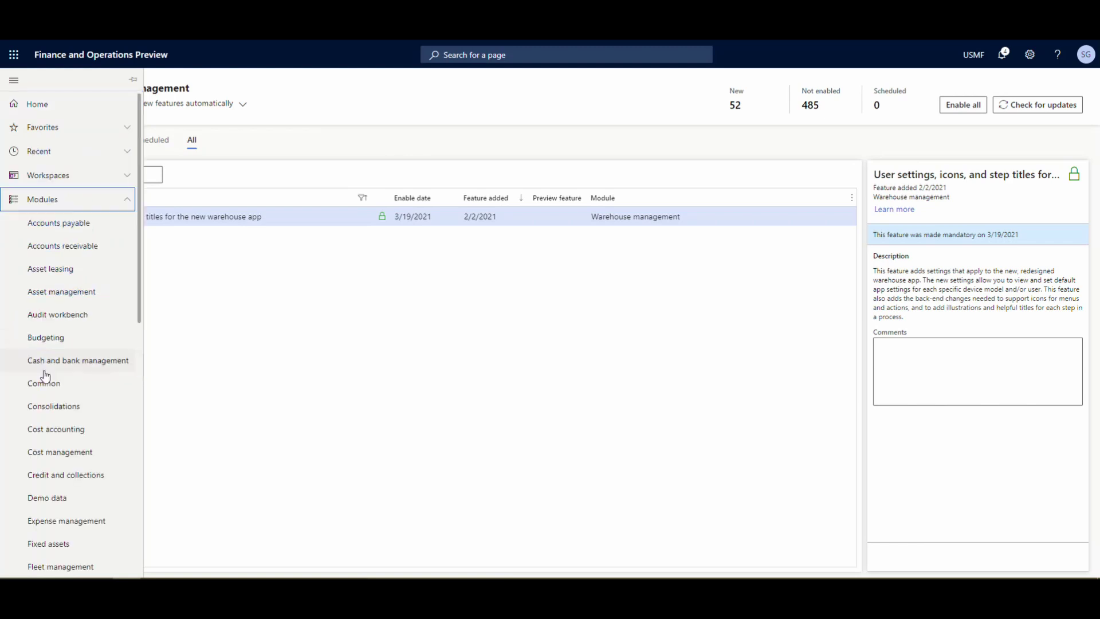
pyautogui.scroll(-5, 109, 339)
pyautogui.scroll(-3, 109, 338)
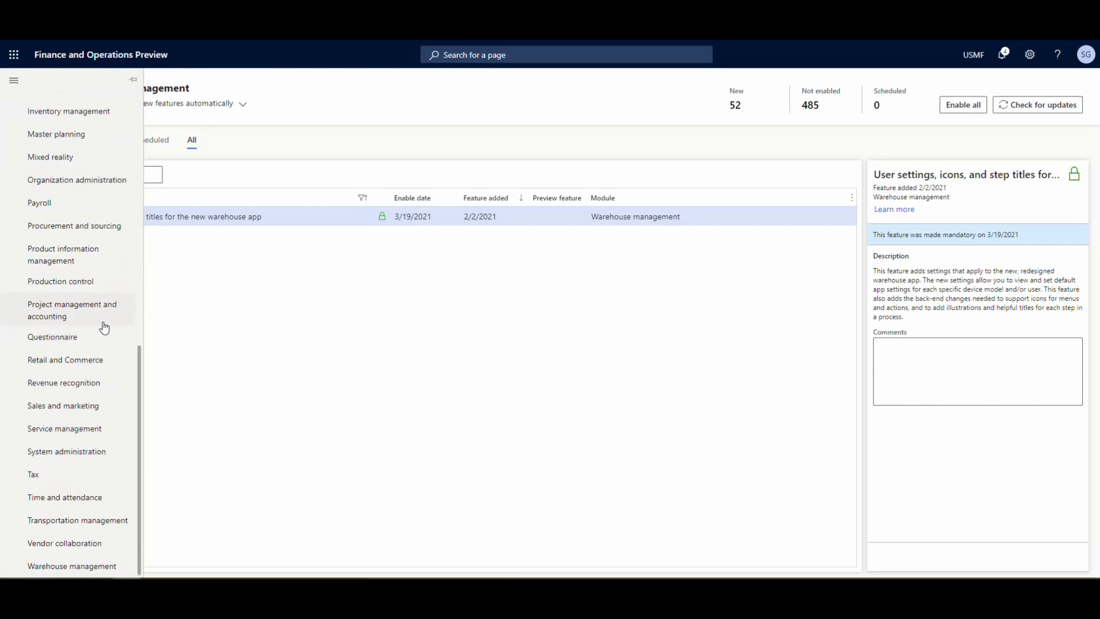
pyautogui.click(54, 567)
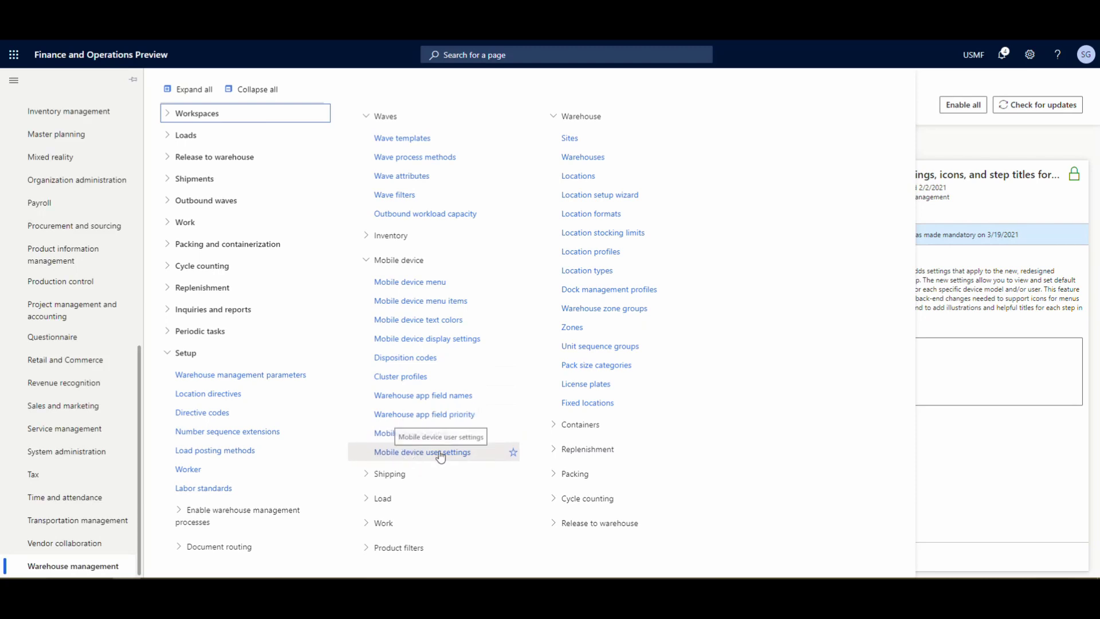
pyautogui.click(383, 433)
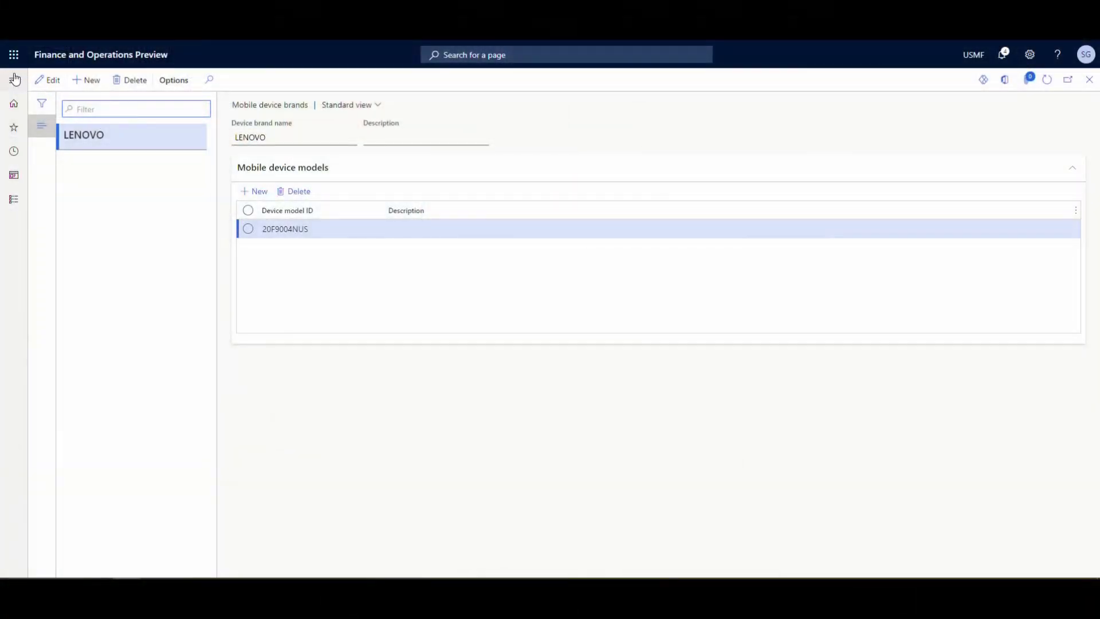
# Step: Open Mobile device user settings to view the LENOVO record with text scale 230
pyautogui.click(13, 79)
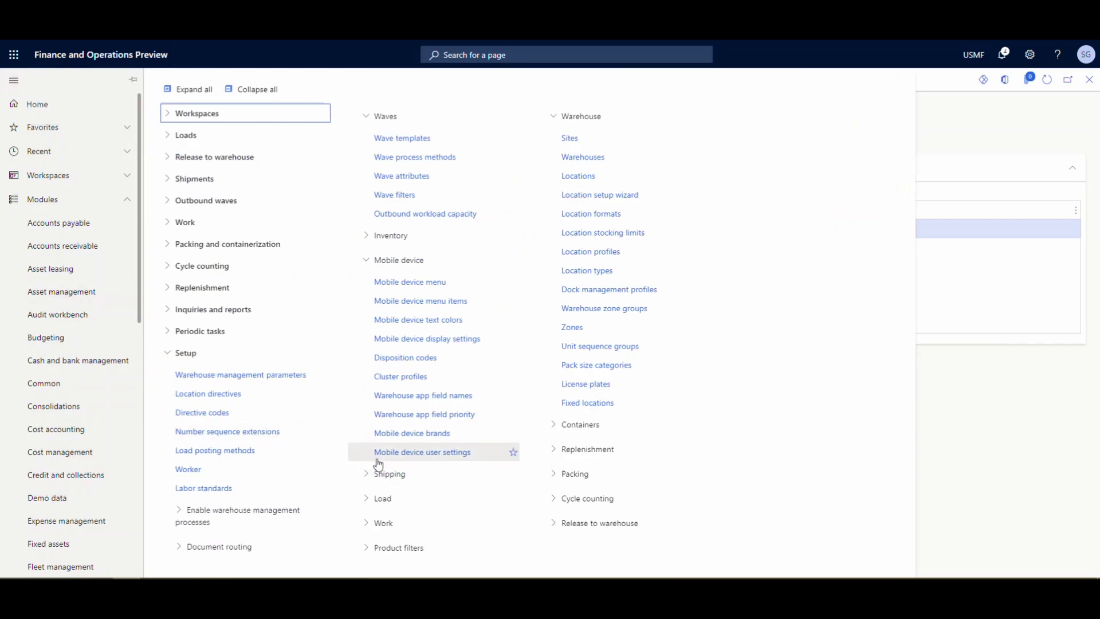
pyautogui.click(413, 456)
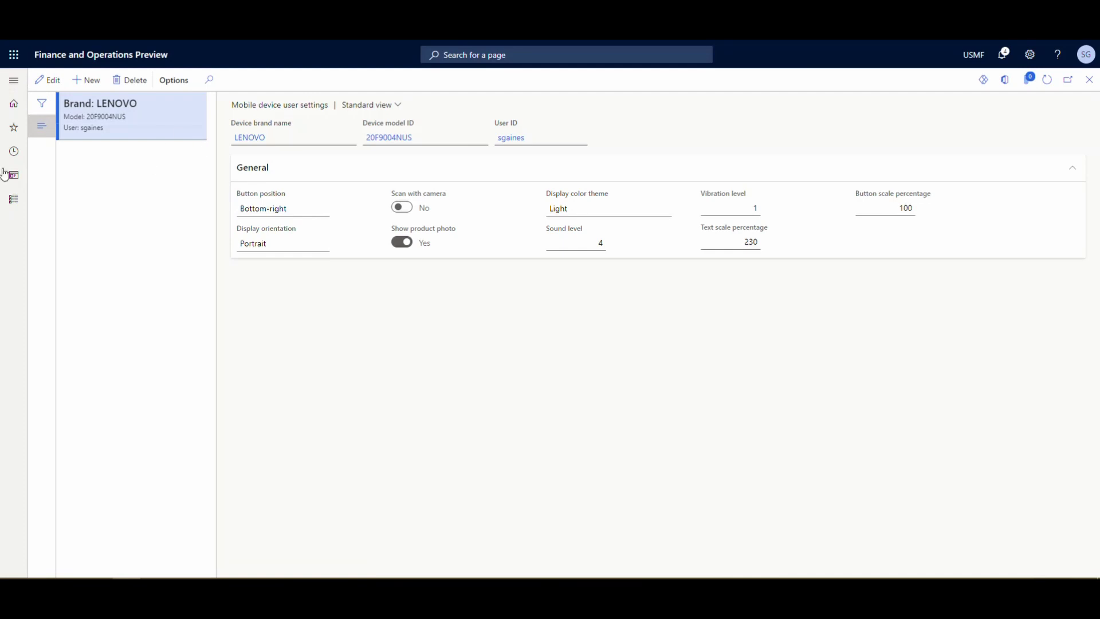
pyautogui.click(16, 80)
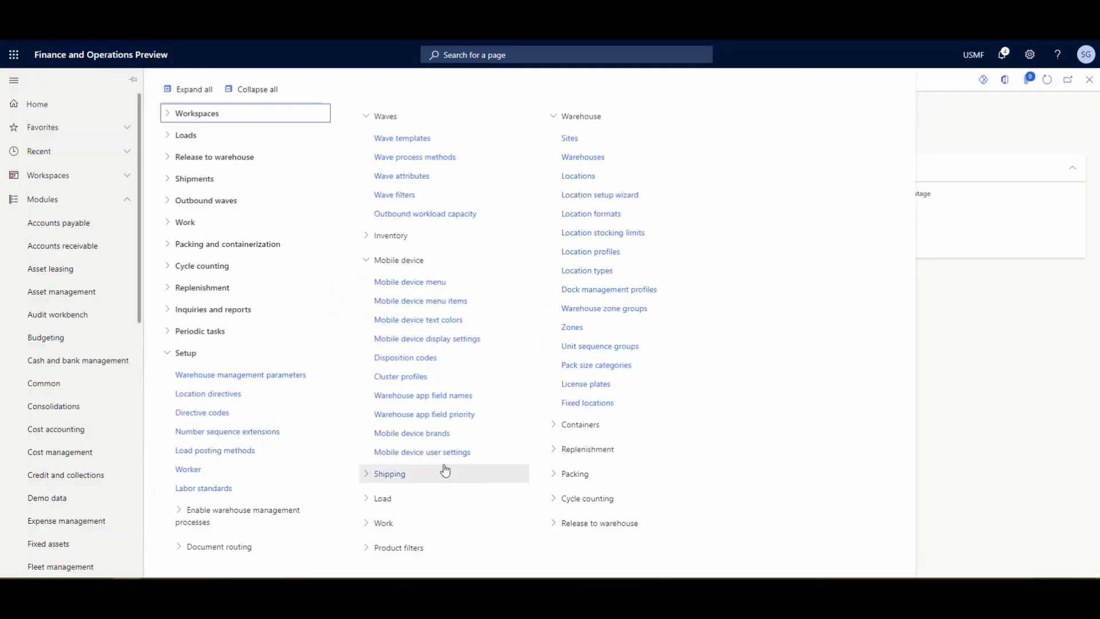
pyautogui.click(1032, 381)
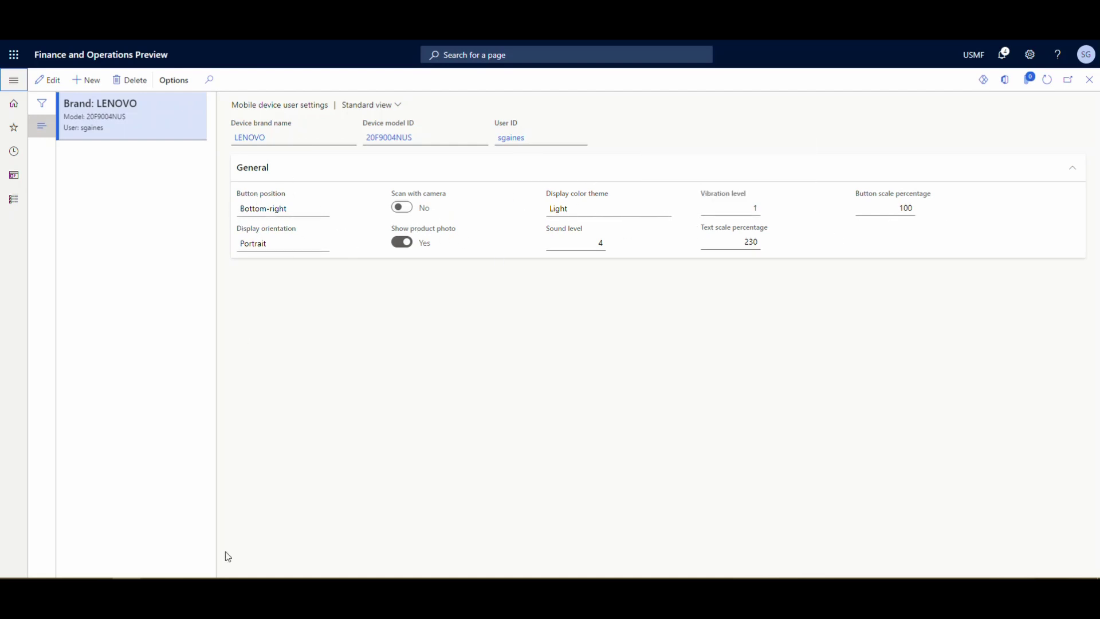
pyautogui.hotkey('alt', 'Tab')
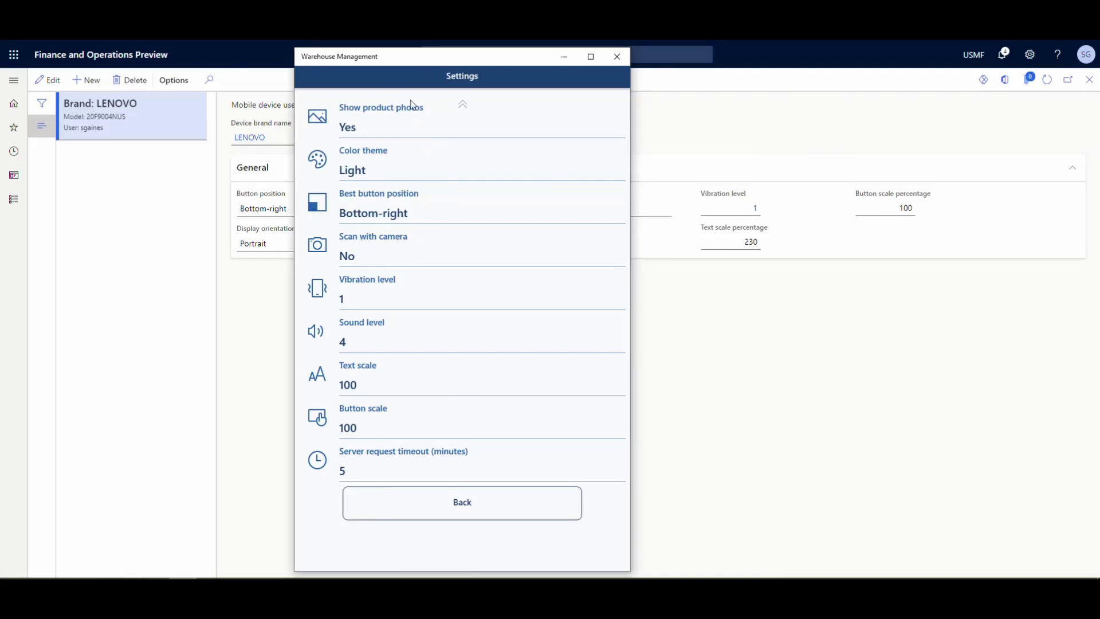
# Step: Change the app's best button position from Bottom-right to Top-right and go back to the menu
pyautogui.moveTo(513, 60); pyautogui.dragTo(658, 65)
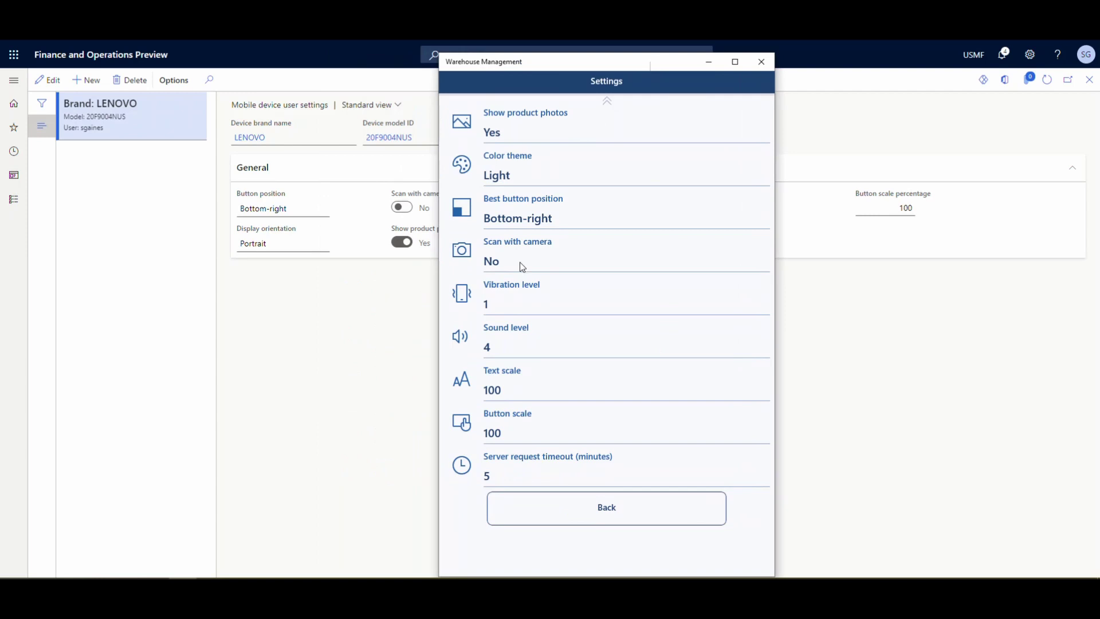
pyautogui.click(528, 219)
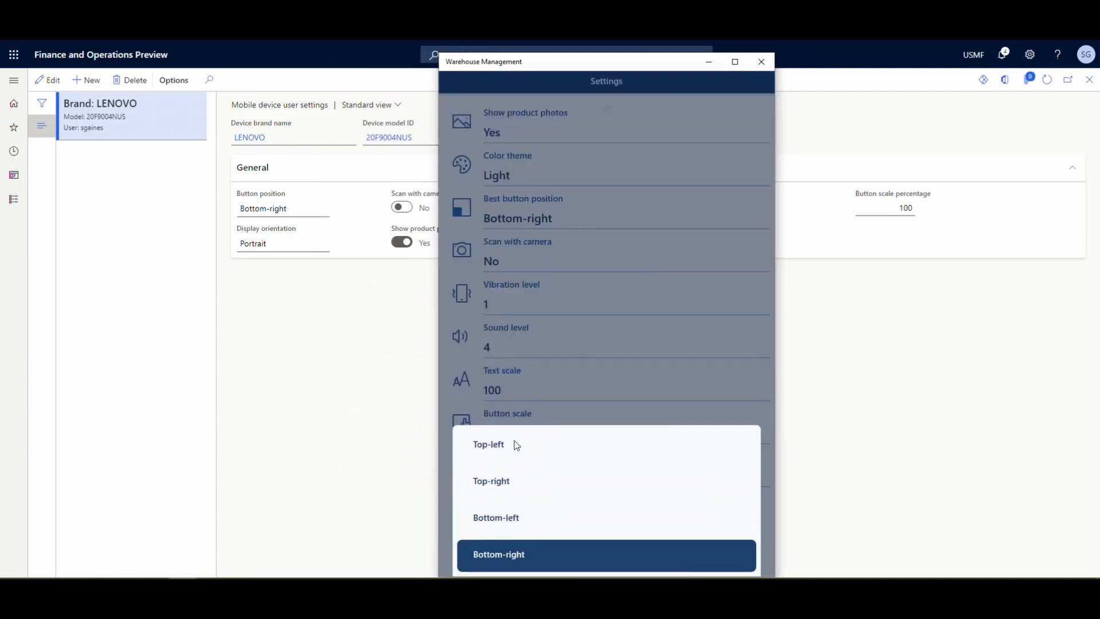
pyautogui.click(491, 481)
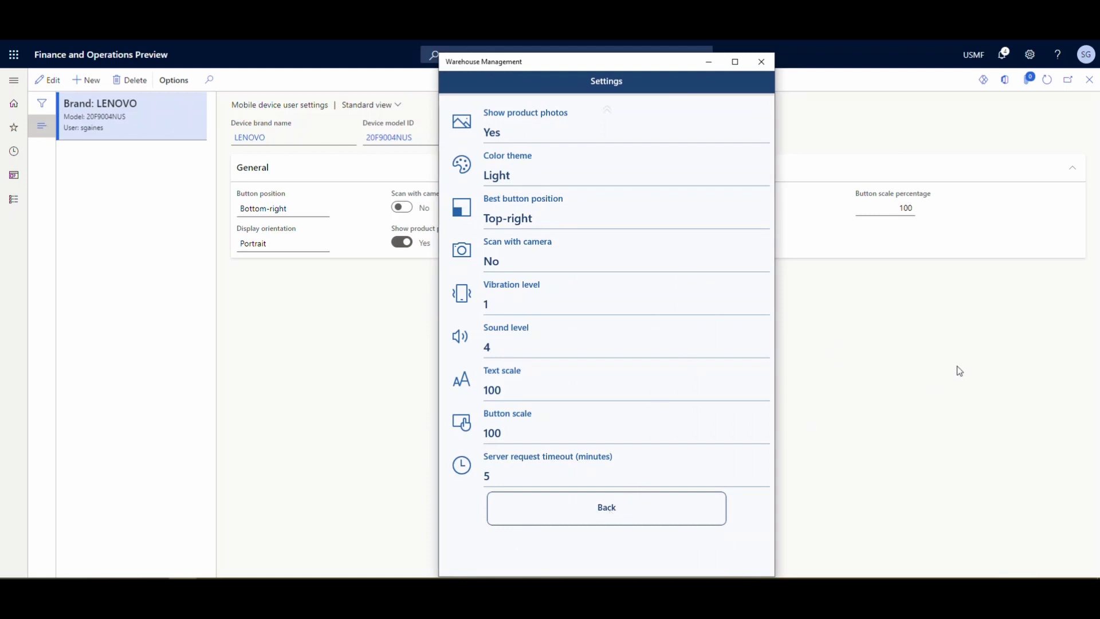
pyautogui.click(933, 392)
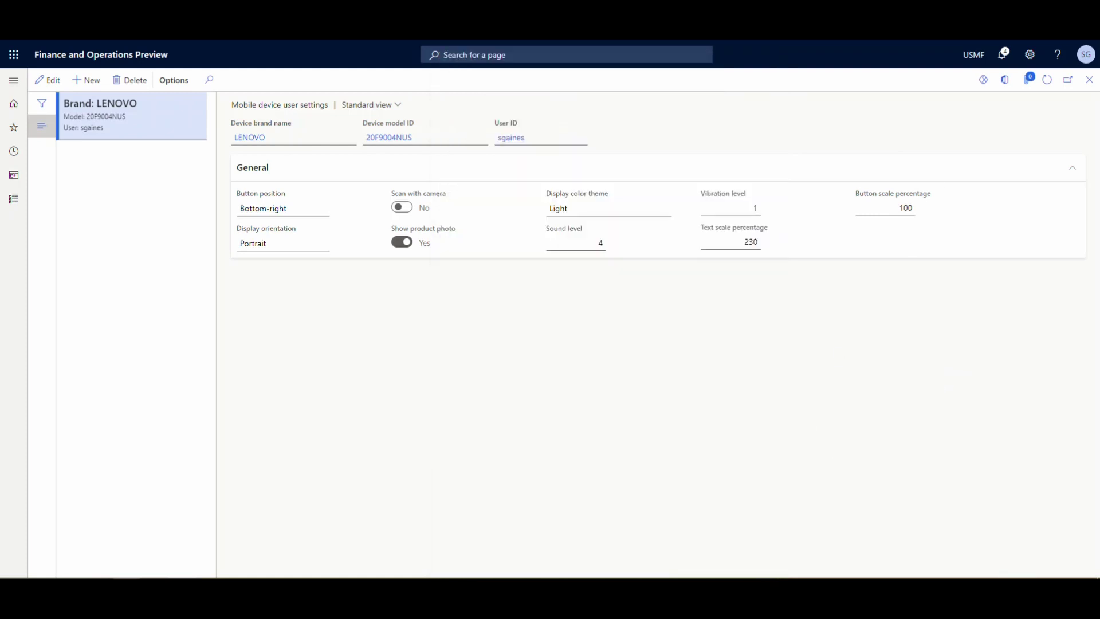
# Step: Refresh the LENOVO user settings to show Top-right and text scale 100, then close the app
pyautogui.click(1047, 79)
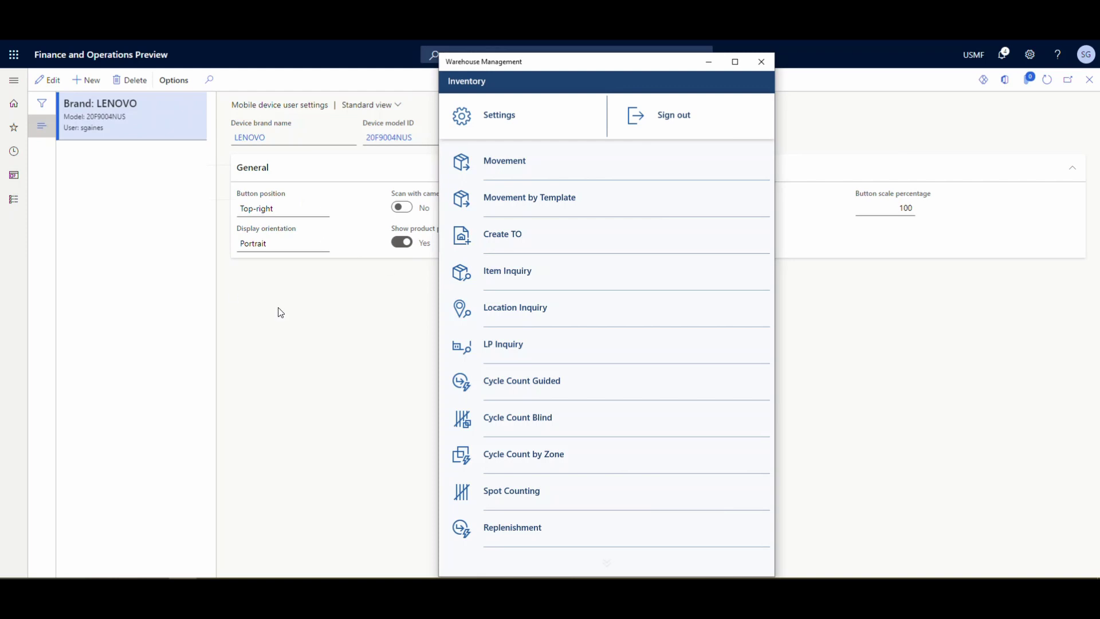
pyautogui.click(716, 65)
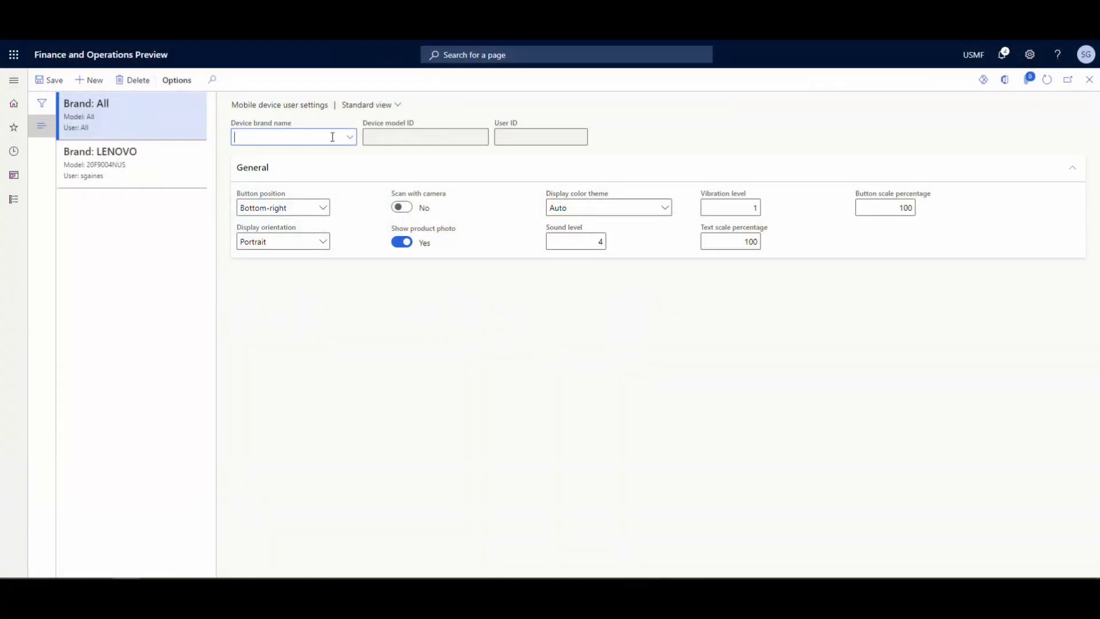
# Step: Set the new record to device brand LENOVO, button position Top-left and Landscape orientation
pyautogui.click(350, 138)
pyautogui.click(273, 172)
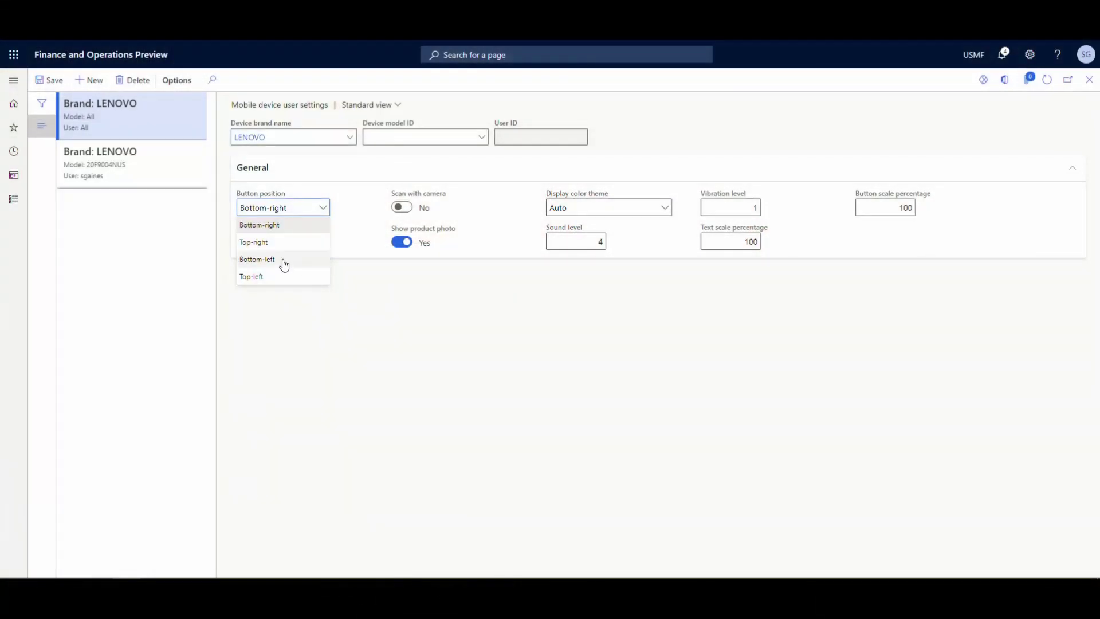
pyautogui.click(257, 277)
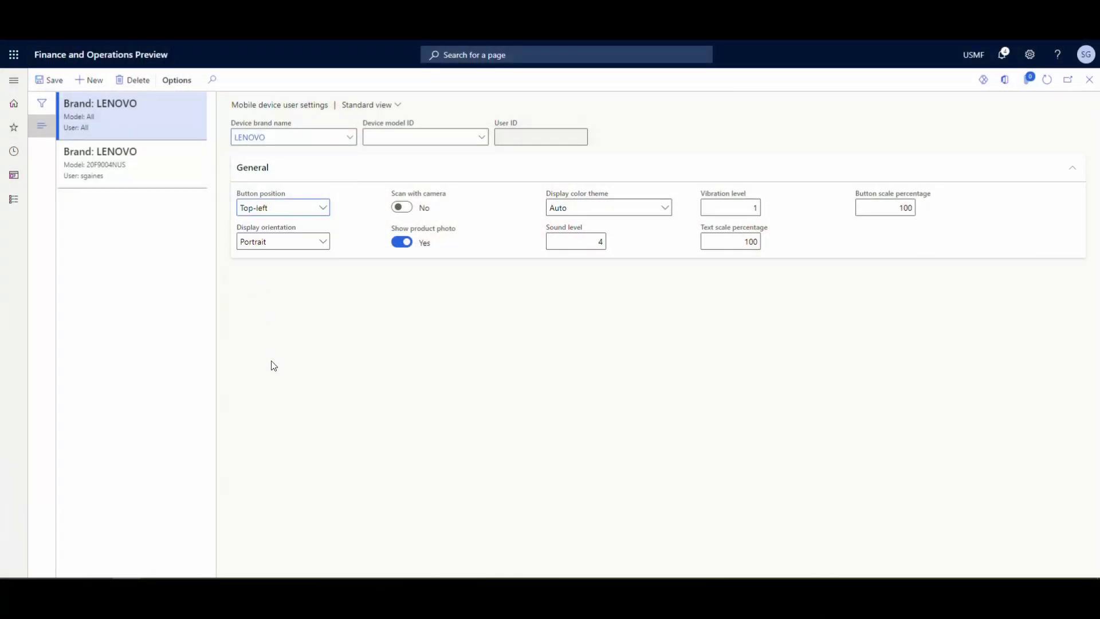
pyautogui.click(326, 241)
pyautogui.click(295, 276)
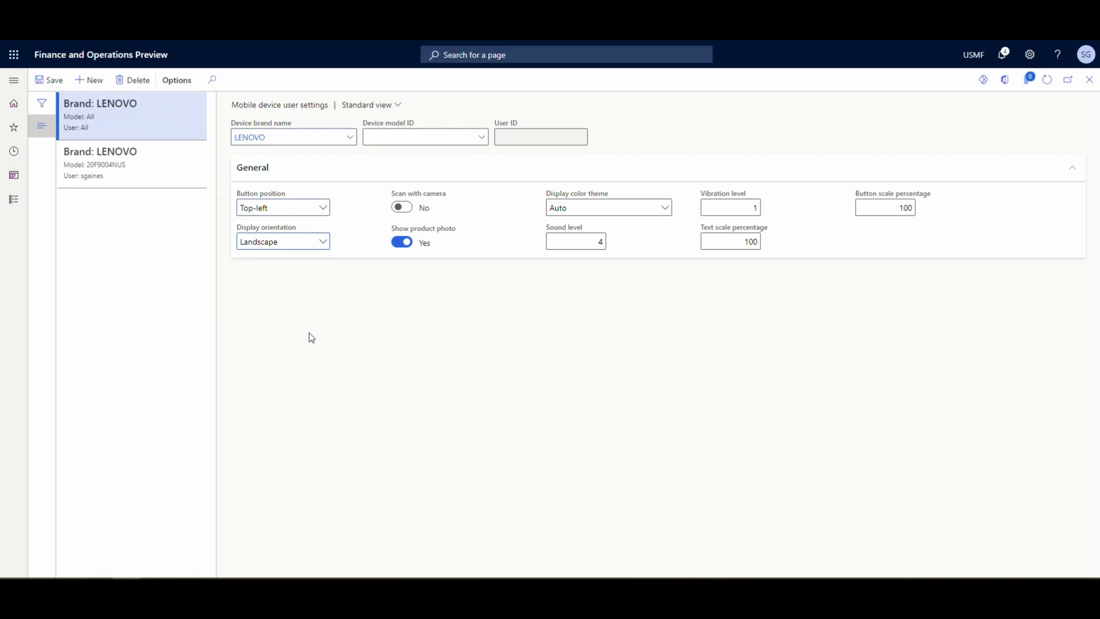